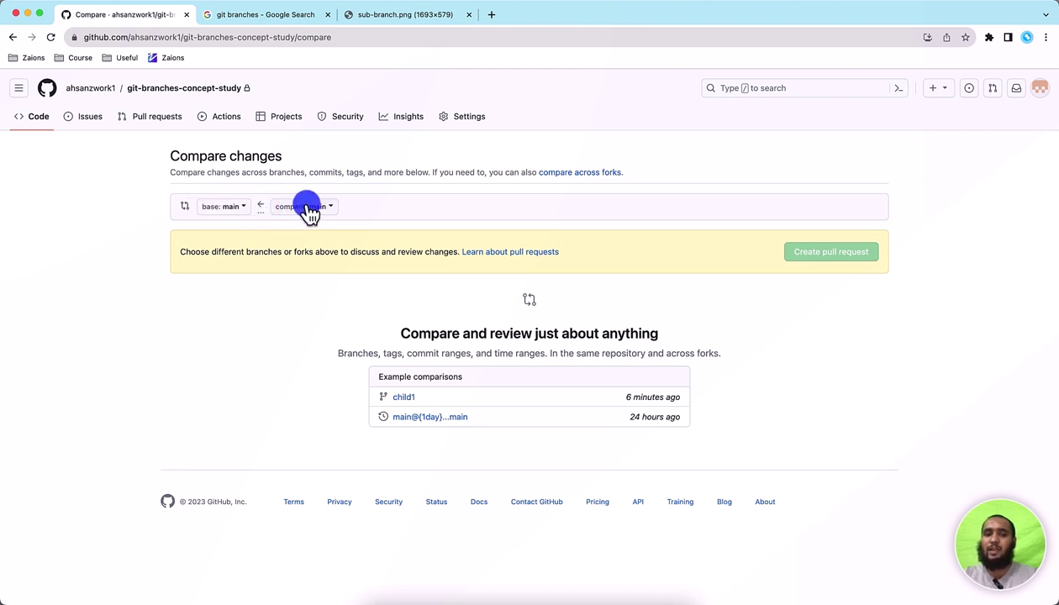
Compare the child1 branch against the base branch main and review the mergeability message
left_click(235, 208)
left_click(229, 300)
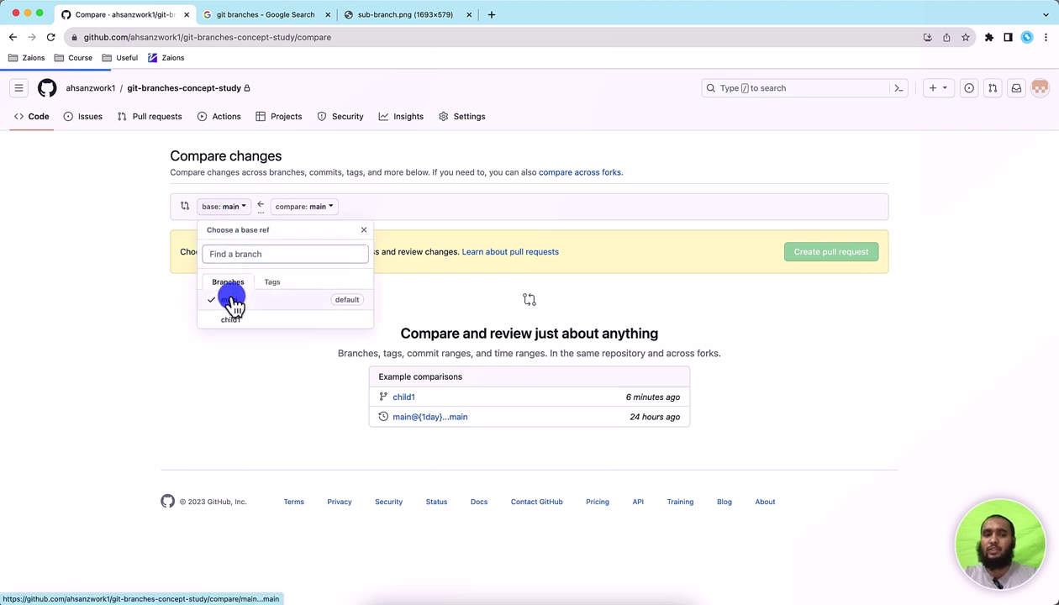
left_click(310, 208)
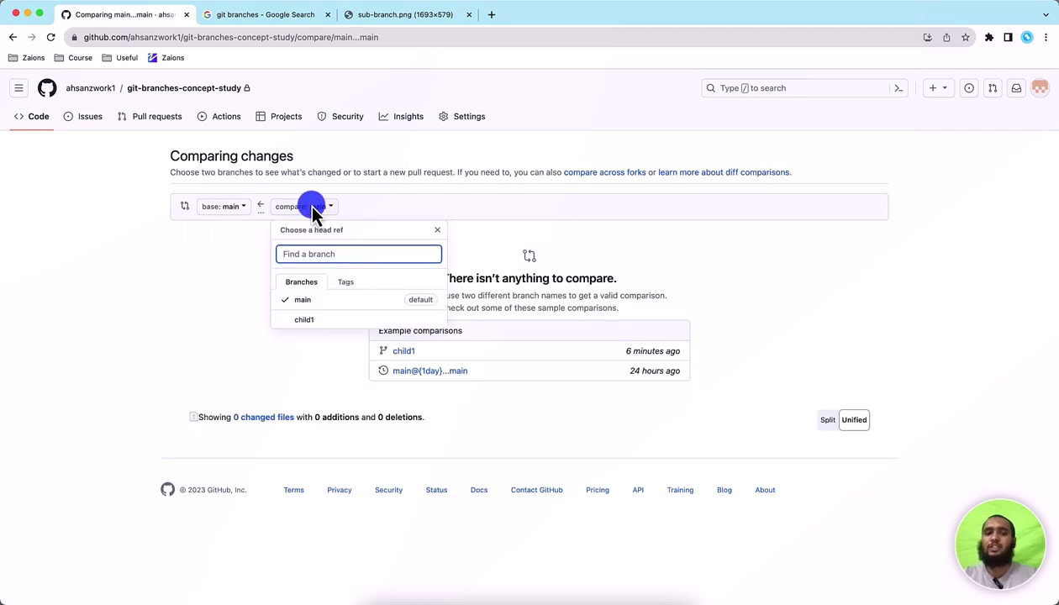
left_click(313, 321)
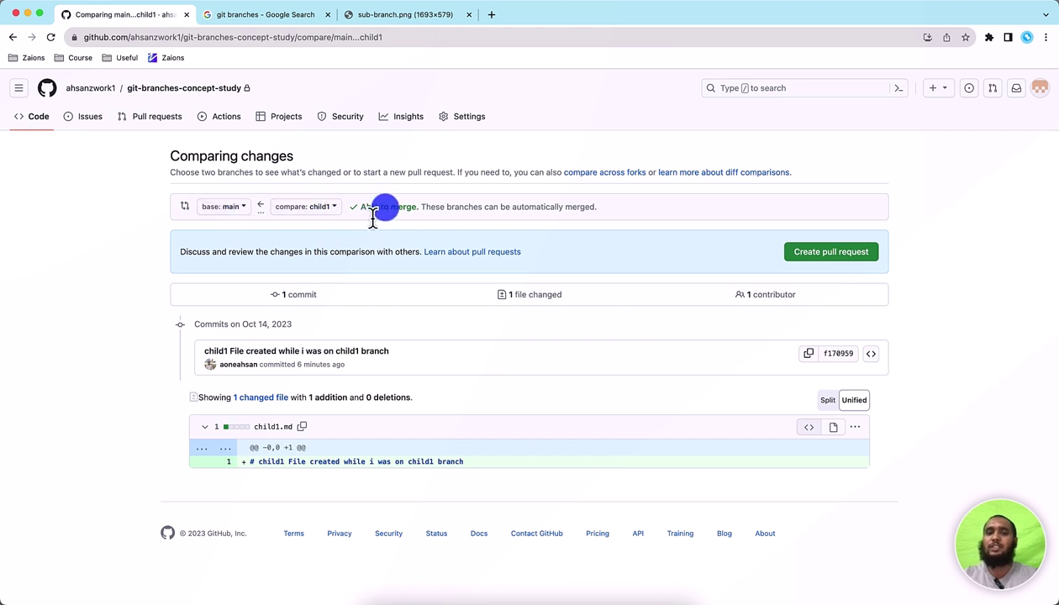
left_click_drag(349, 218, 385, 218)
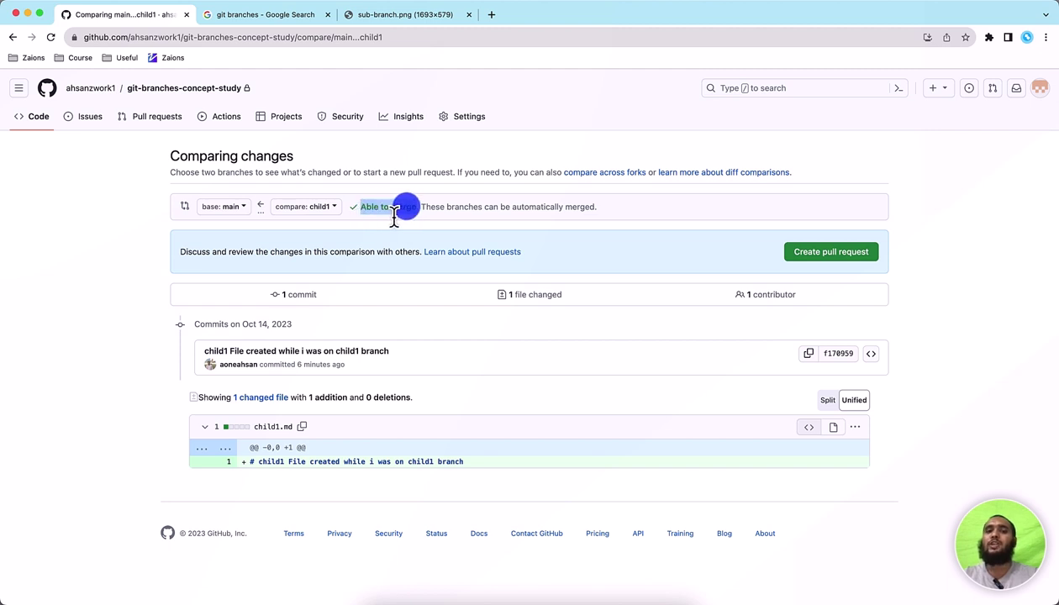
left_click_drag(394, 214, 507, 220)
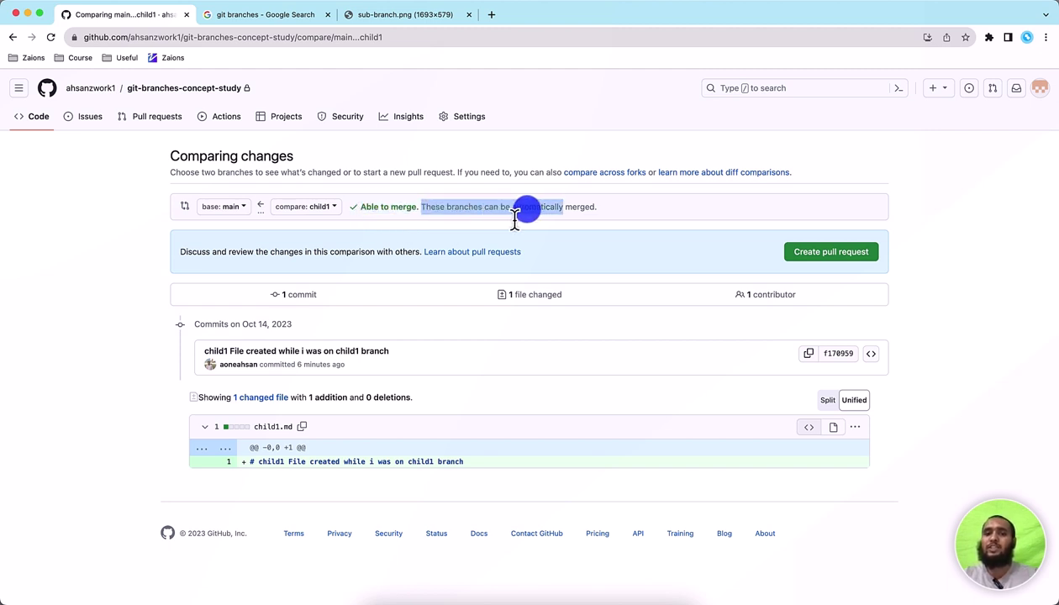
left_click(576, 216)
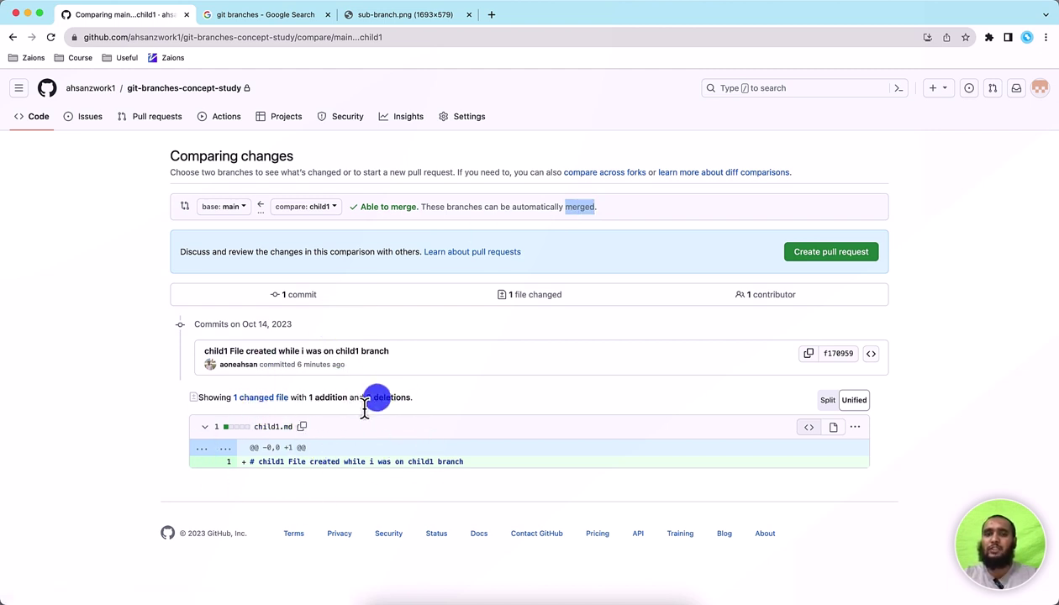
left_click_drag(421, 207, 575, 220)
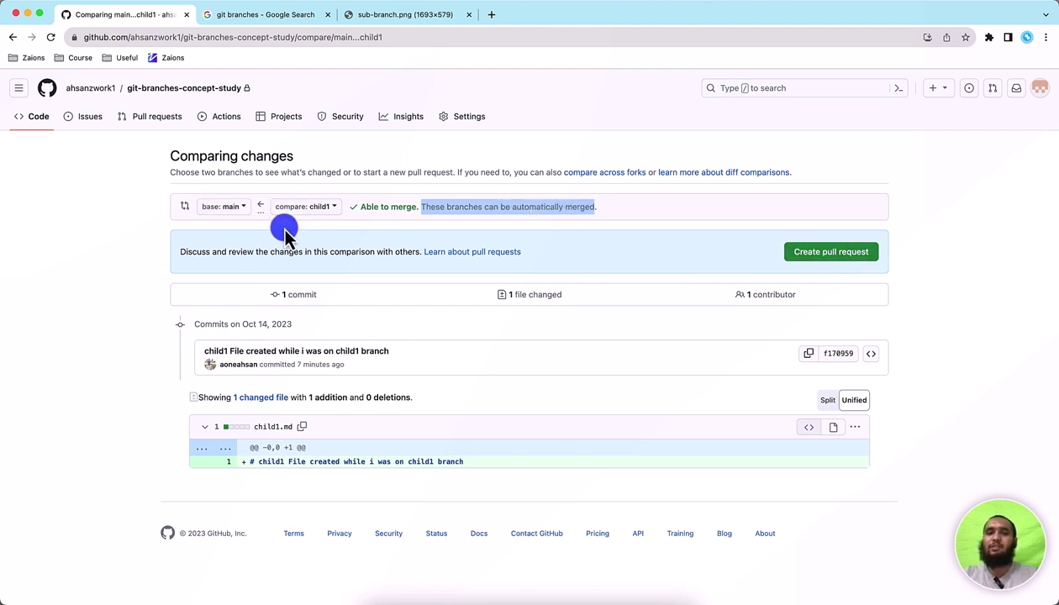
Create the pull request from child1 into main with the suggested title and the comment "merging child1 branch in main branch"
left_click(849, 256)
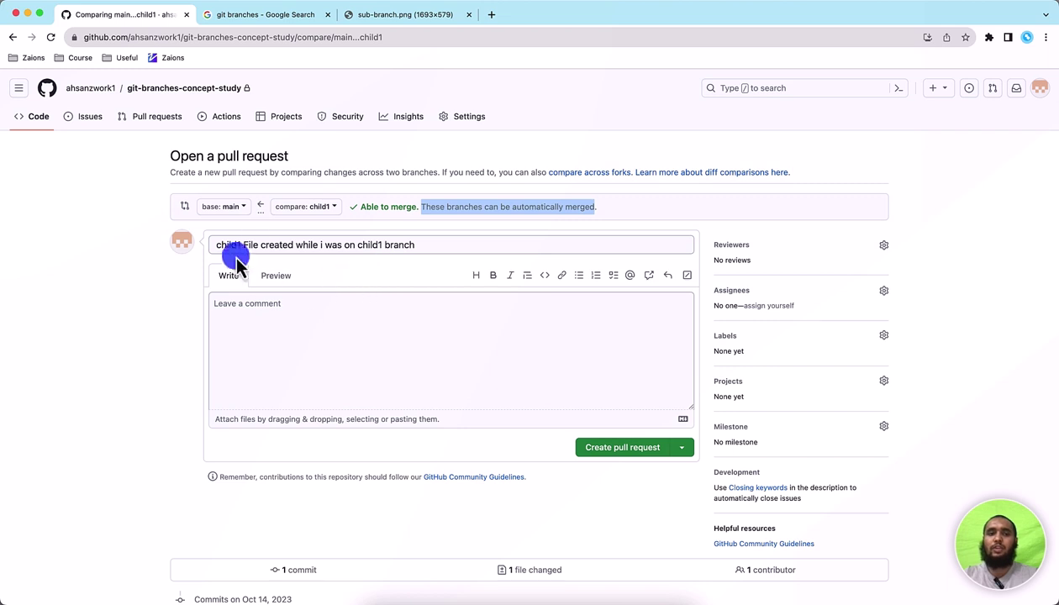
left_click_drag(242, 246, 420, 246)
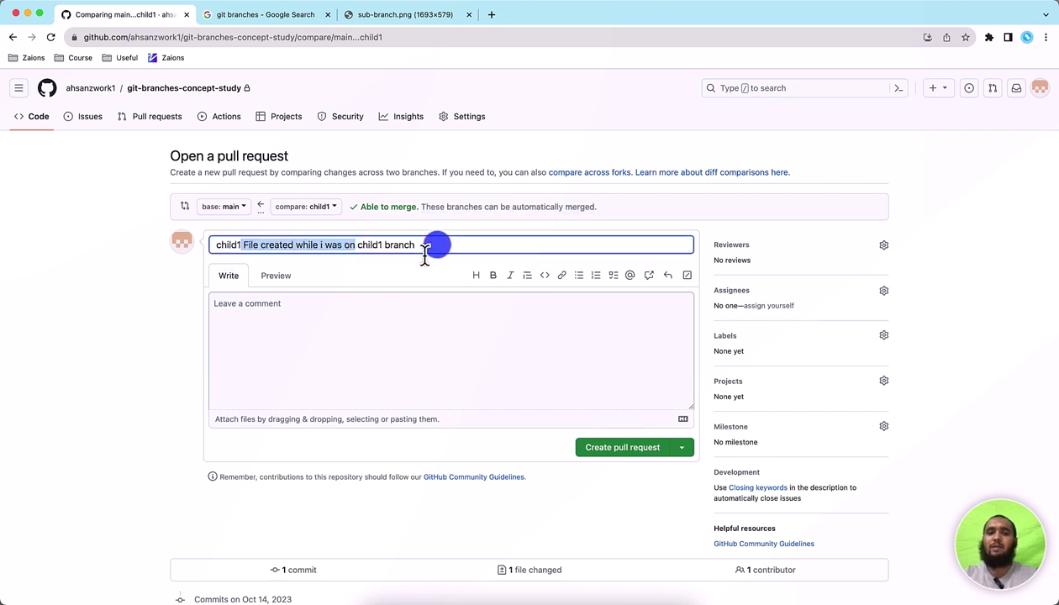
triple_click(420, 247)
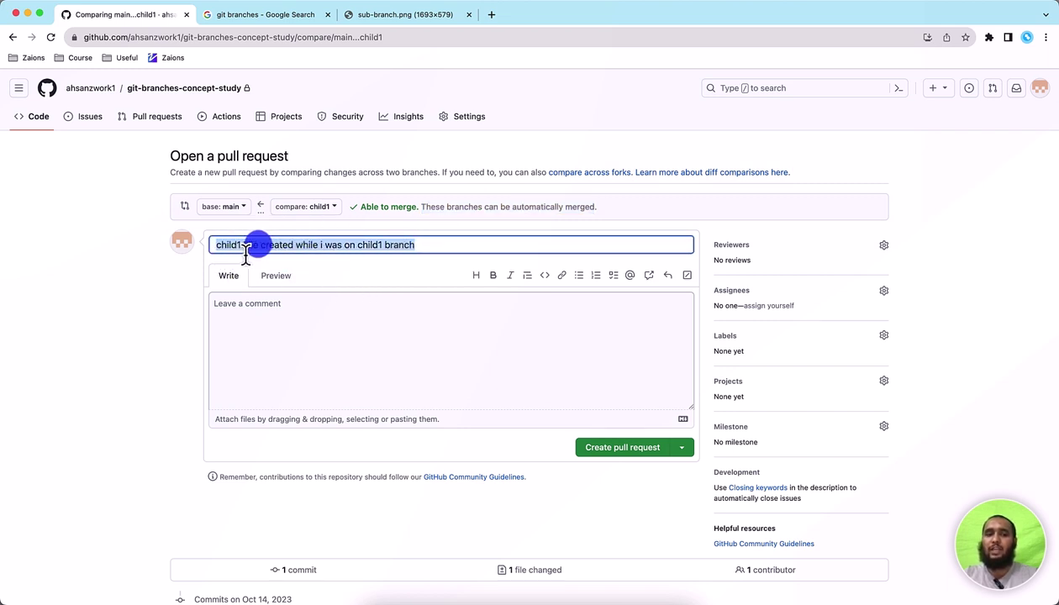
left_click_drag(213, 261, 411, 262)
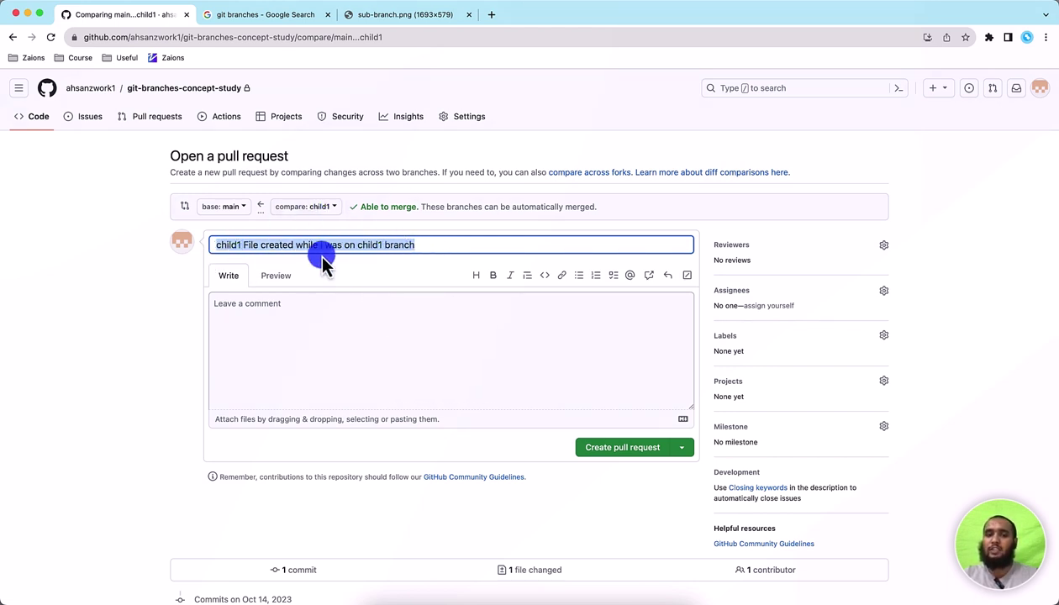
left_click(309, 340)
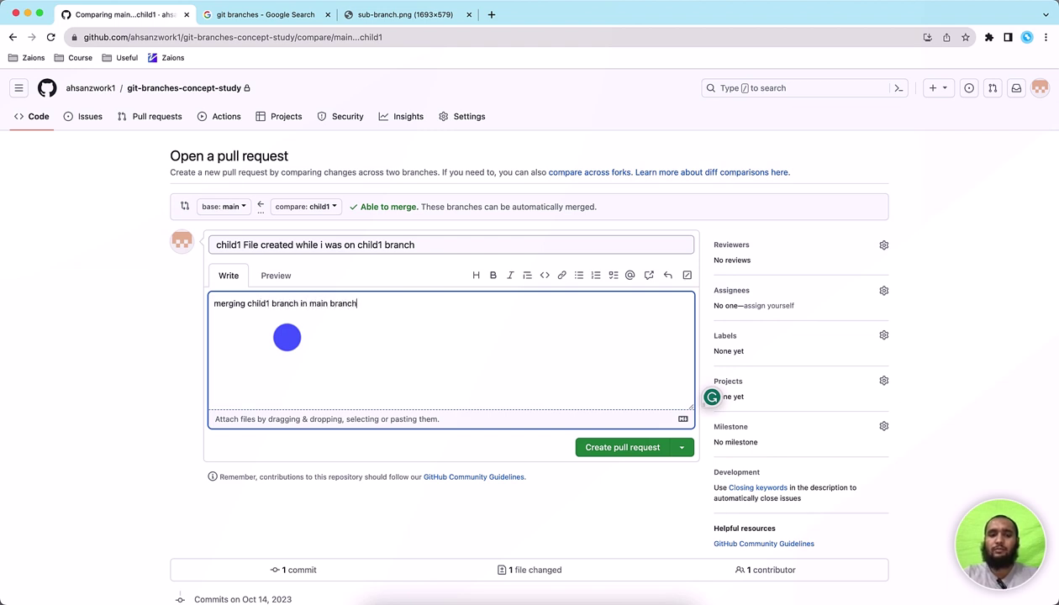
left_click(625, 449)
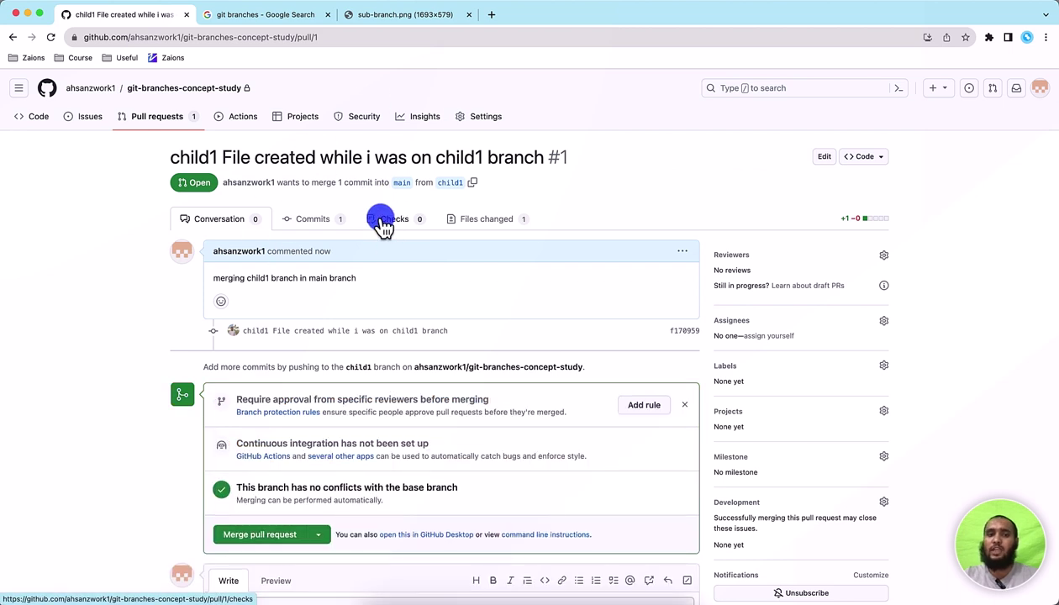
Open the repository's code page in a new browser tab, check the main branch's files, and return to the pull request
left_click(33, 120, "super")
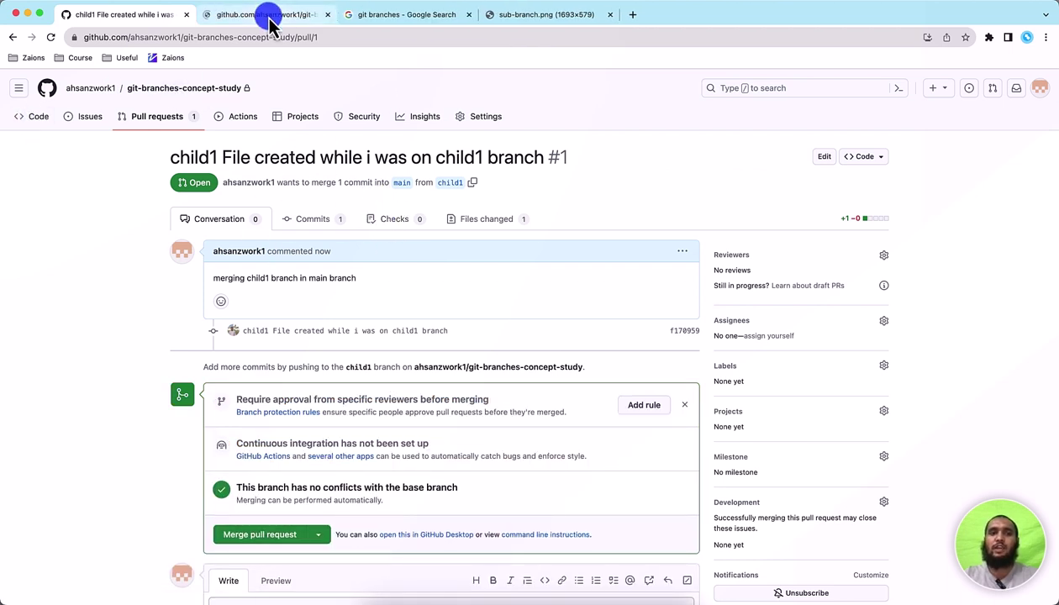
left_click(269, 24)
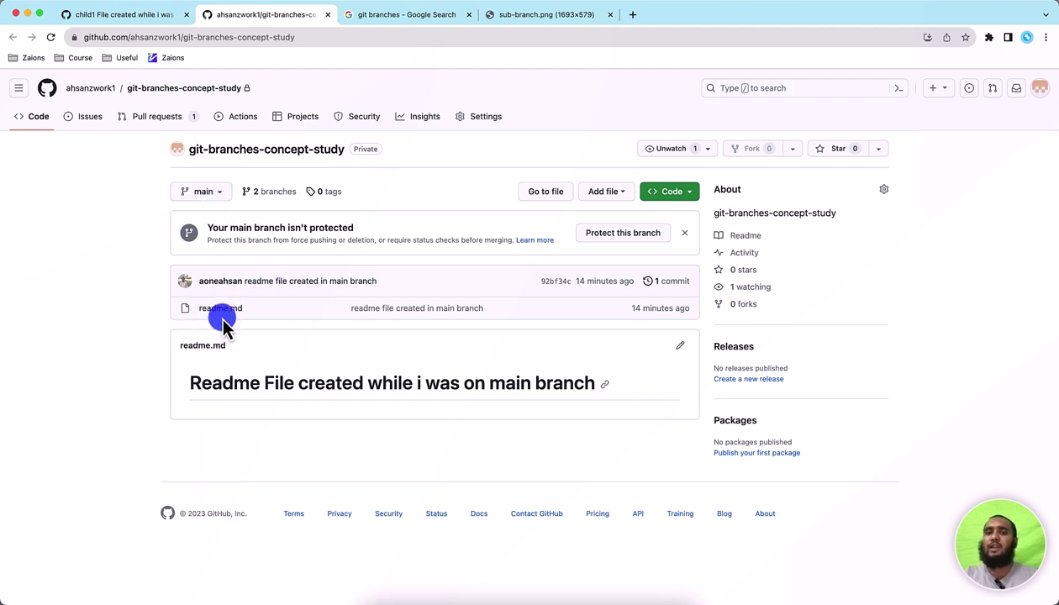
left_click(141, 16)
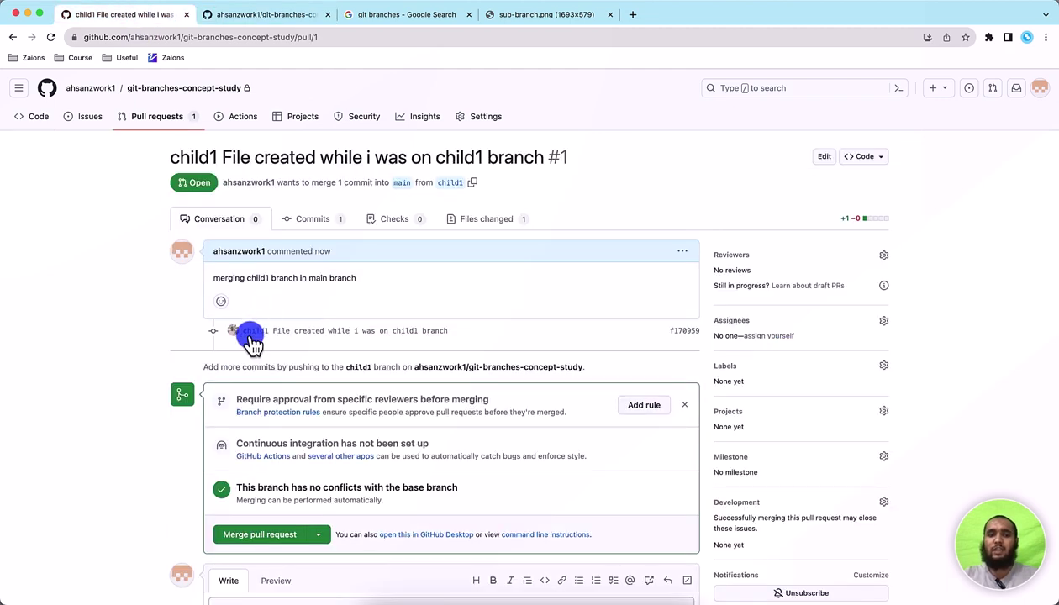
Merge the child1 pull request into main with the default commit message
scroll(179, 333, "down", 3)
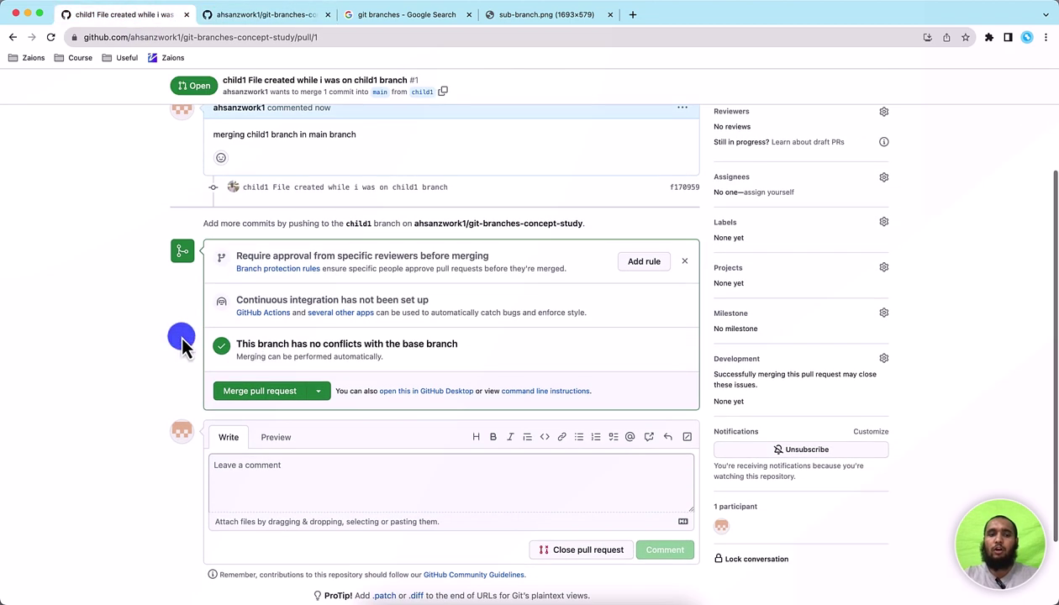
left_click(280, 395)
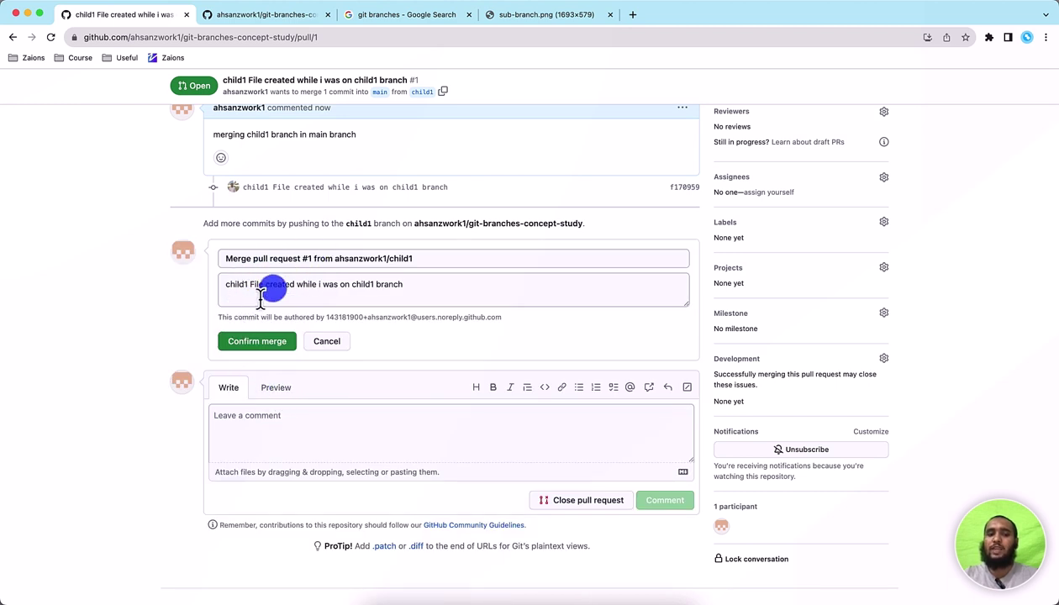
left_click(257, 346)
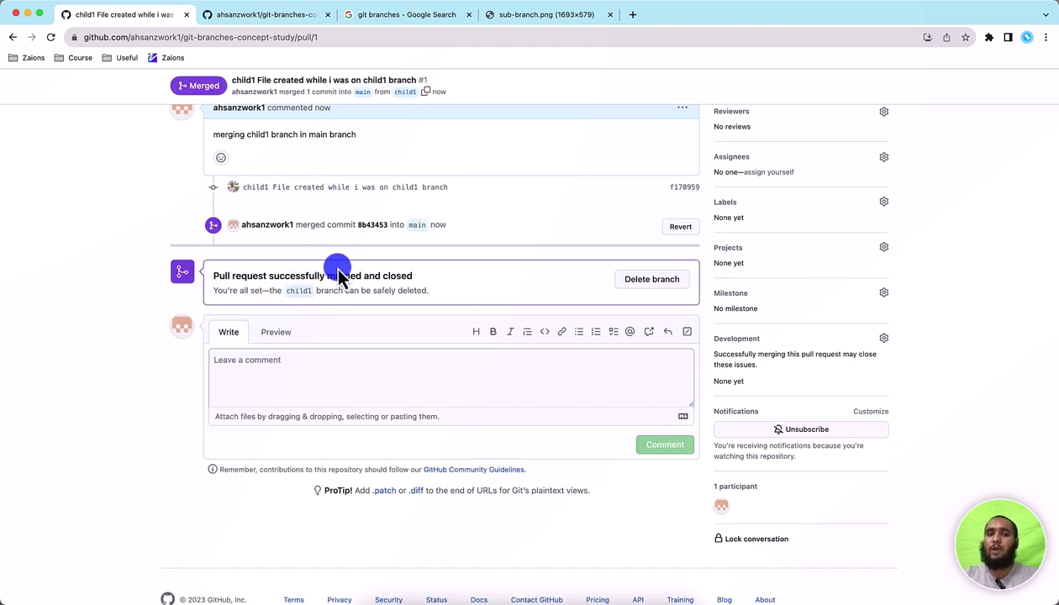
Examine the main branch's files and commit history, comparing the commits with the merged pull request's conversation
left_click(278, 17)
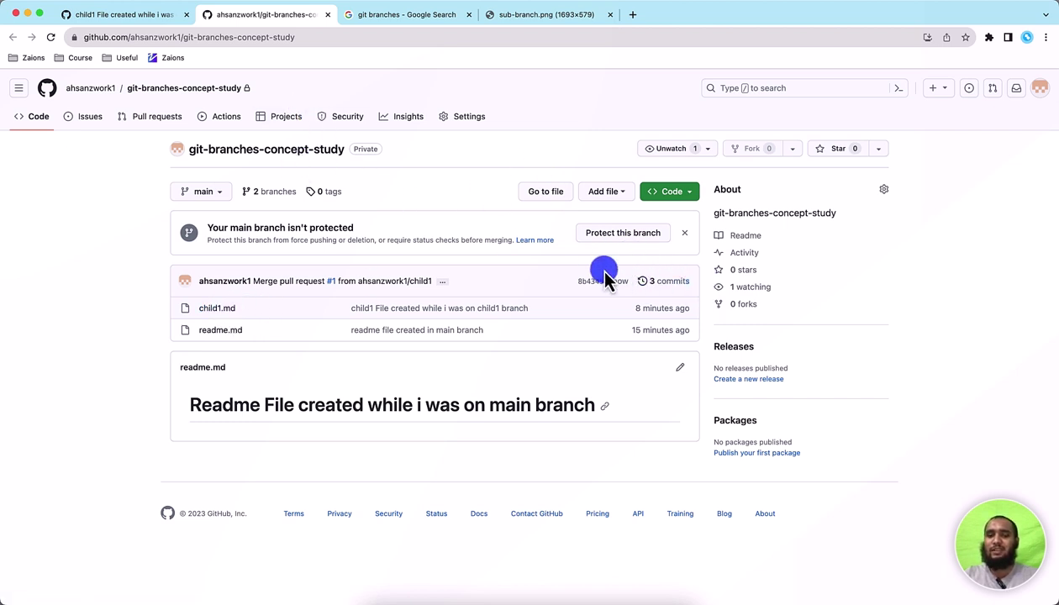
left_click(670, 283)
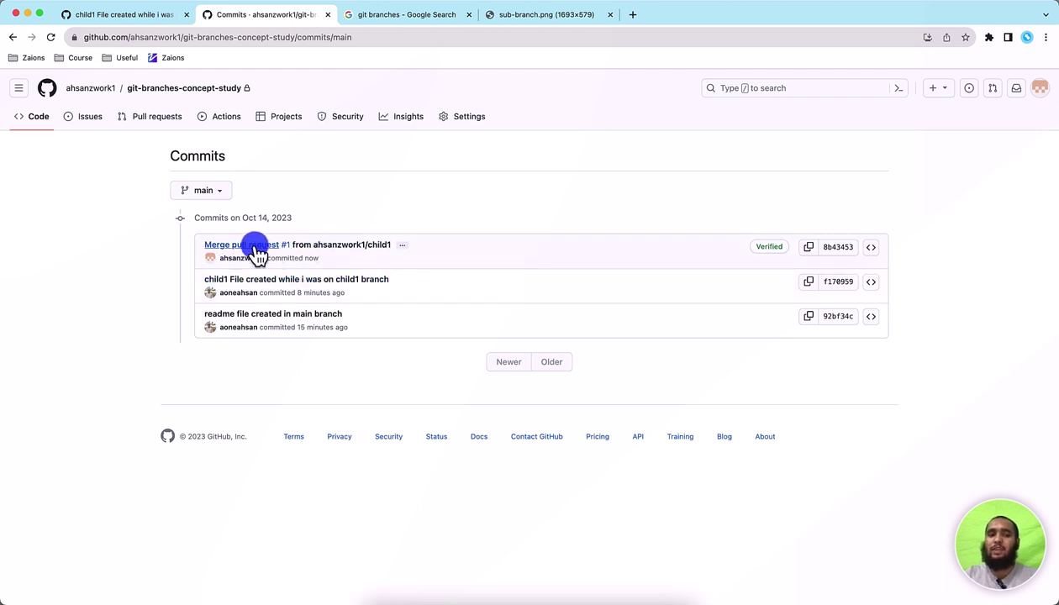
left_click(160, 15)
scroll(244, 256, "up", 1)
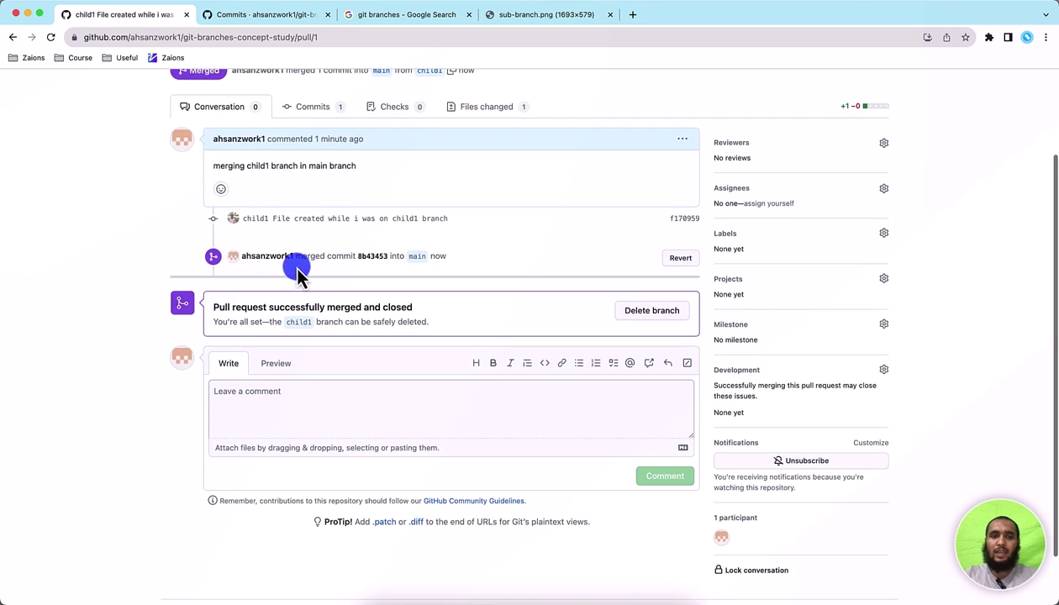
scroll(290, 310, "up", 5)
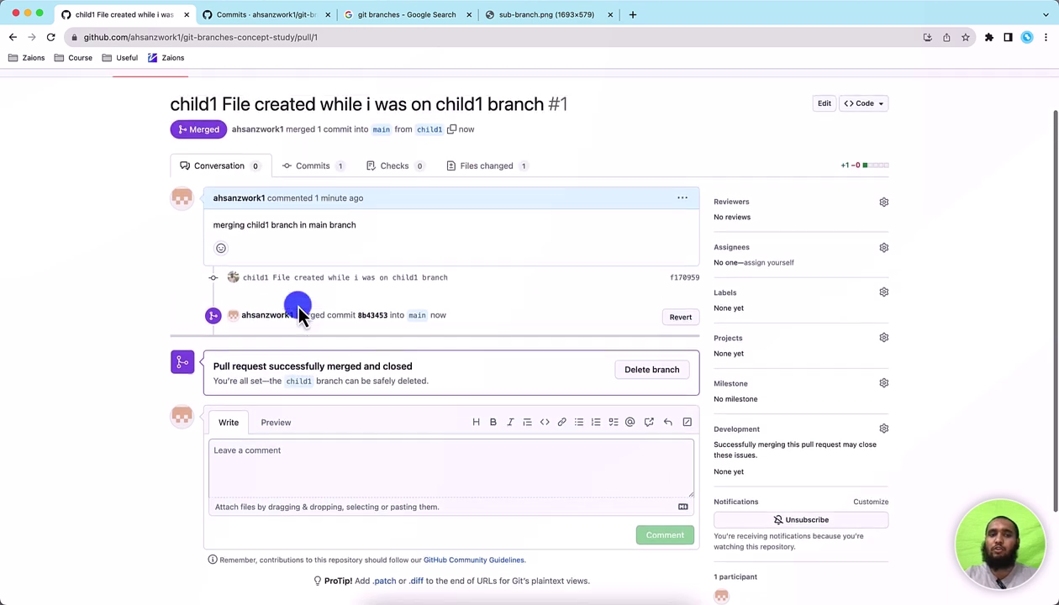
left_click(285, 16)
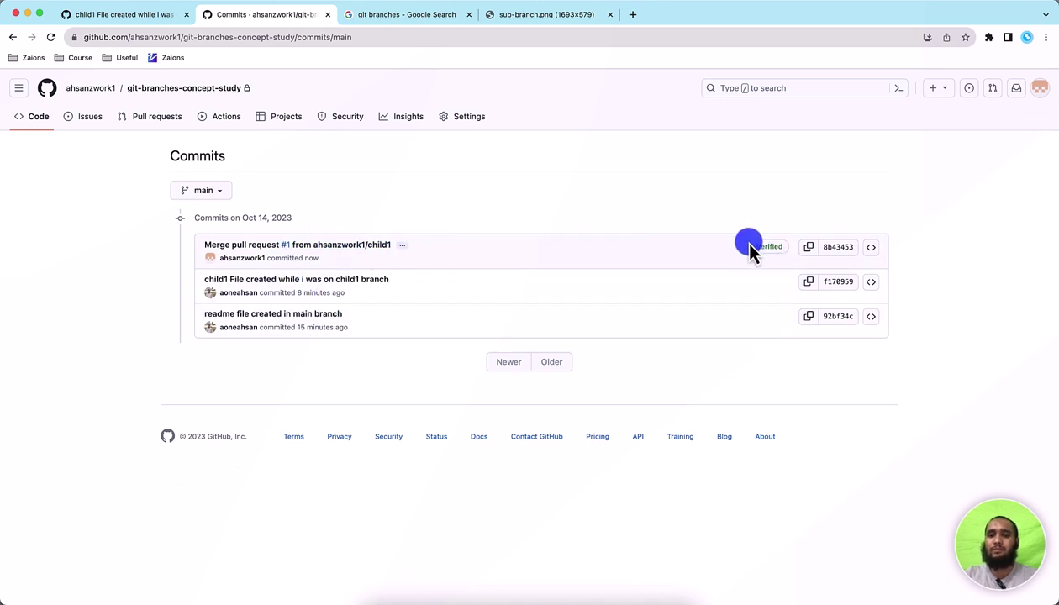
left_click(165, 15)
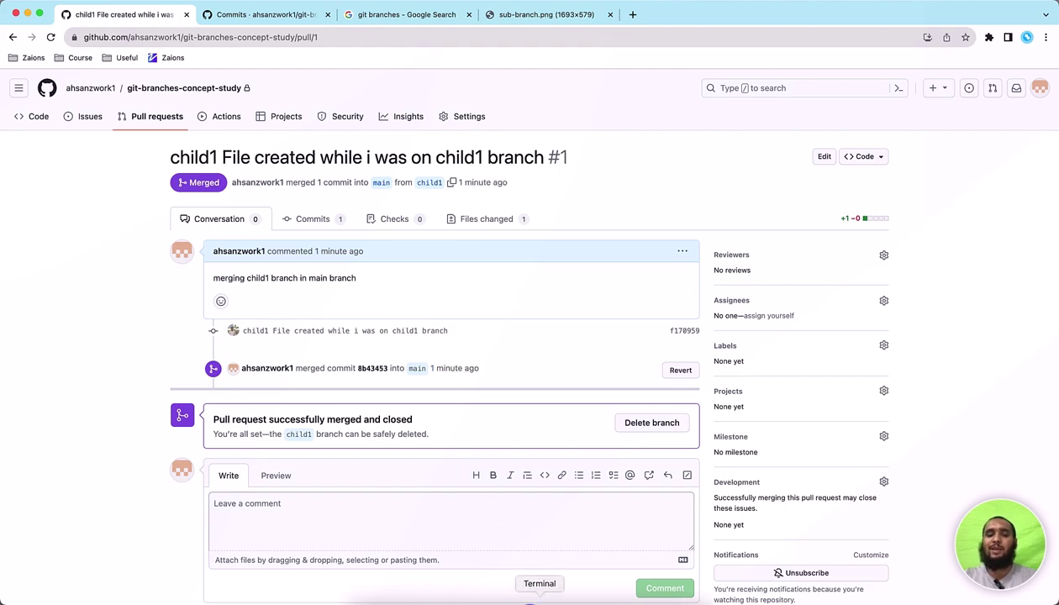
Switch to Terminal and run git status in the git-branches-concept-study repository, reviewing the reported branch state
left_click(531, 599)
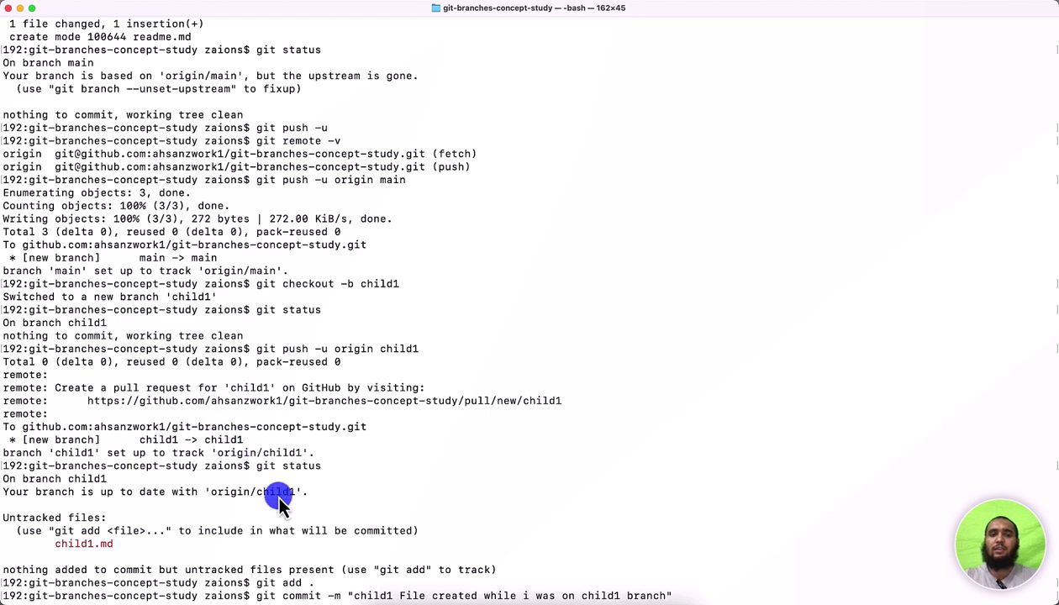
key("Return")
type("git push -u origin child1")
key("Return")
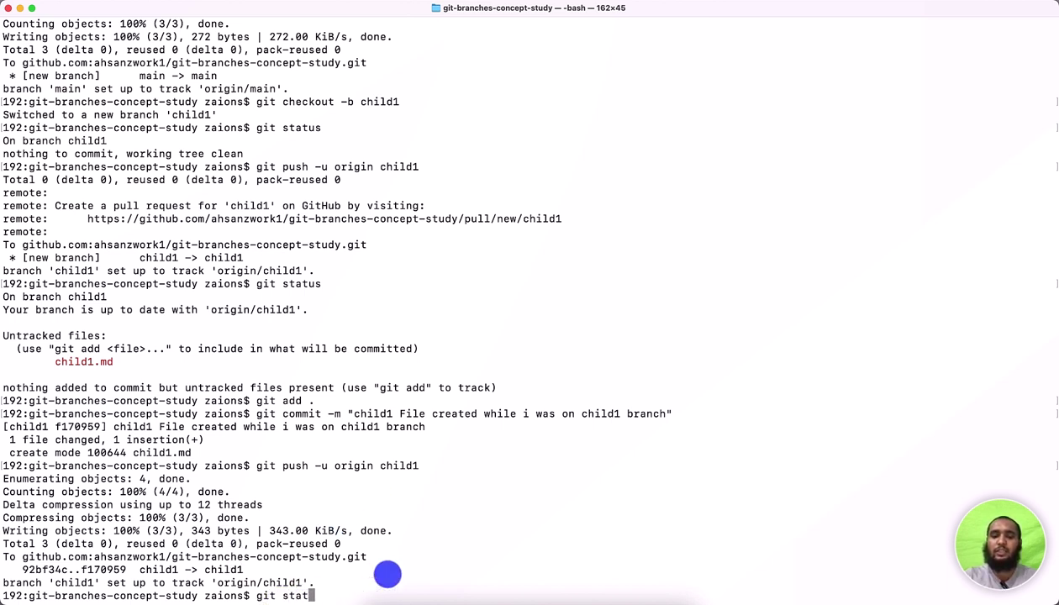
key("Return")
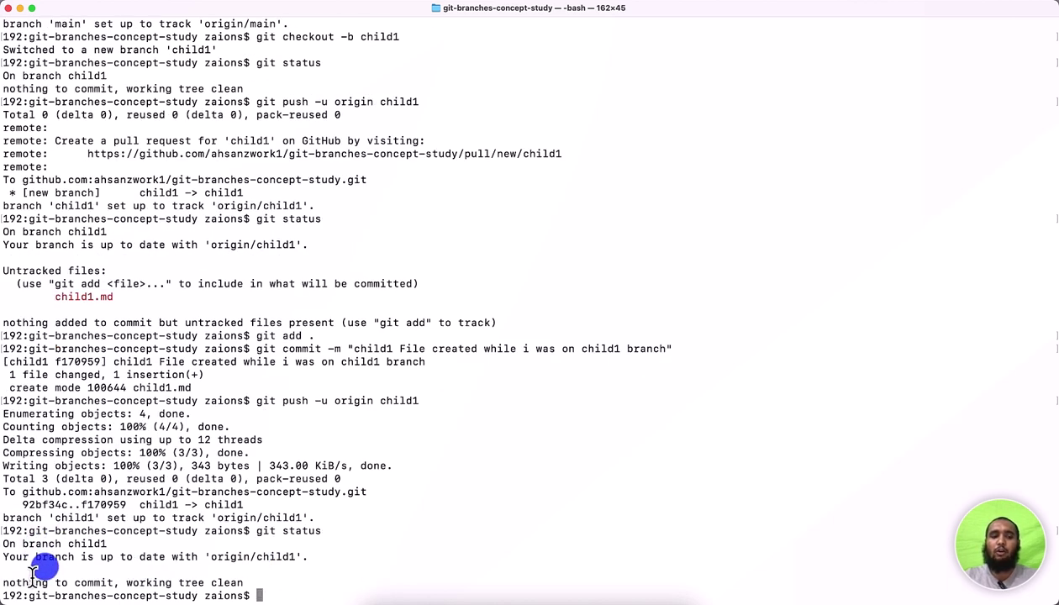
left_click_drag(5, 560, 30, 559)
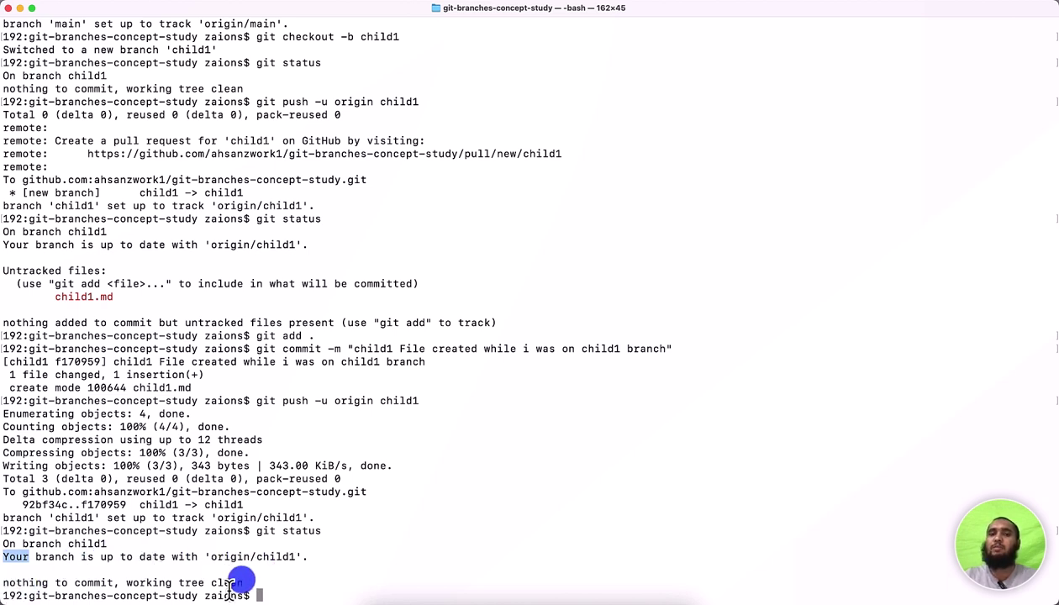
left_click_drag(244, 583, 7, 550)
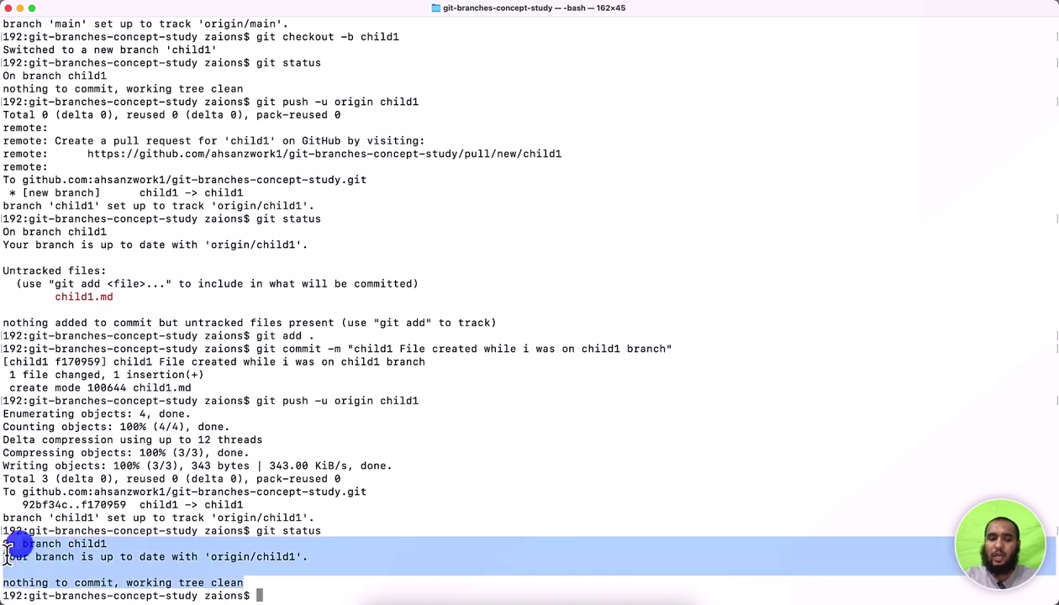
left_click(280, 591)
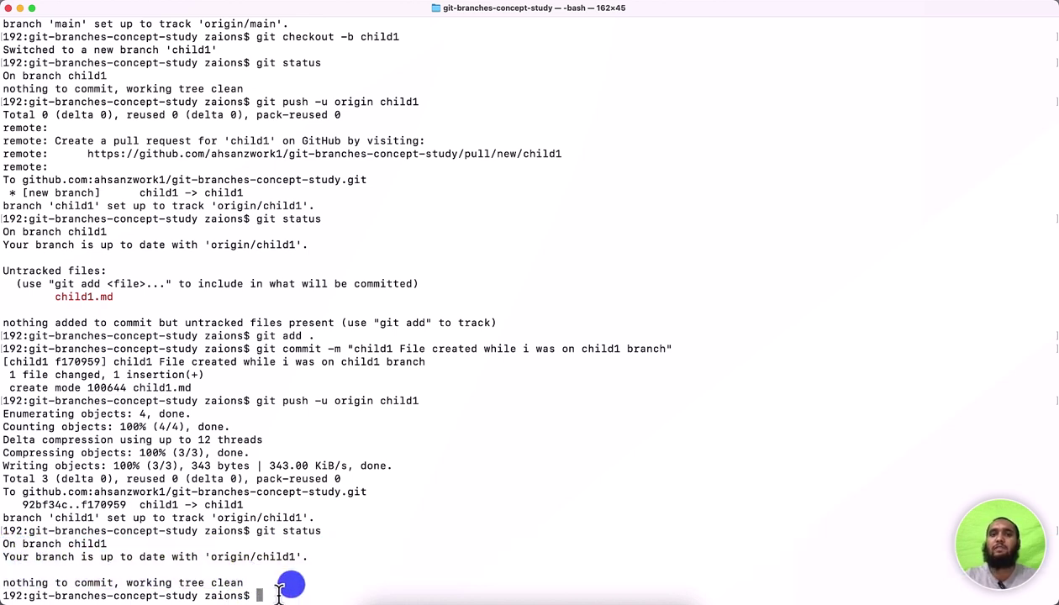